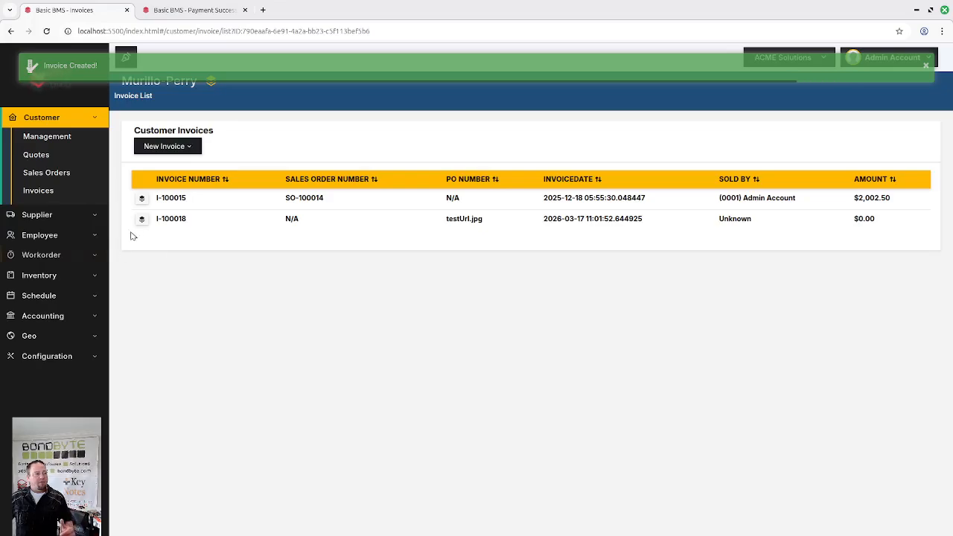
- Open invoice I-100018 from the customer invoice list and go to its items section
click(142, 221)
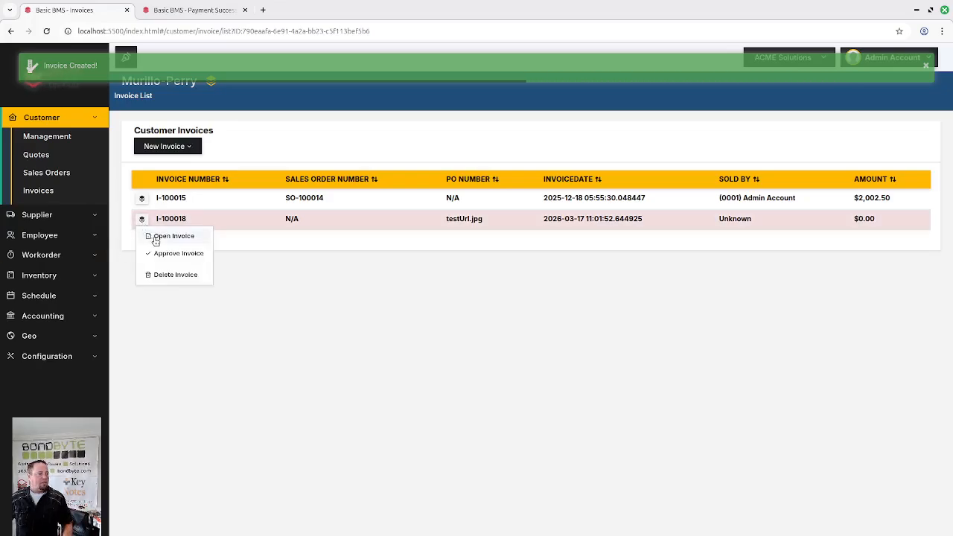
click(156, 238)
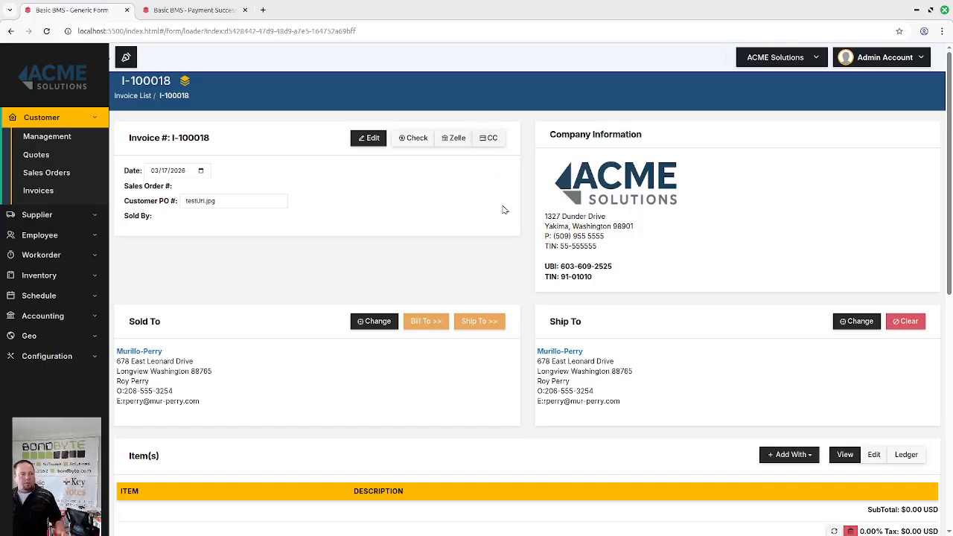
scroll(503, 210, down, 1)
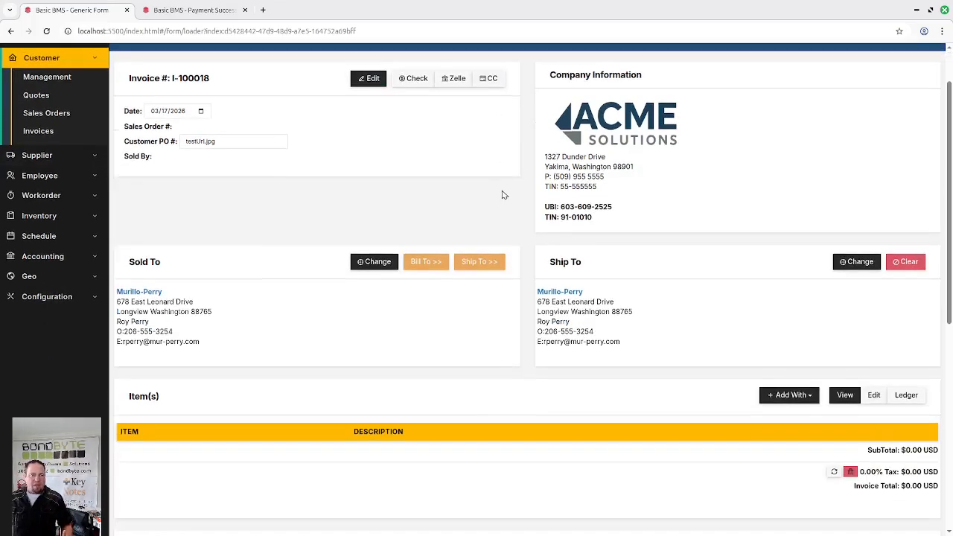
scroll(503, 195, down, 5)
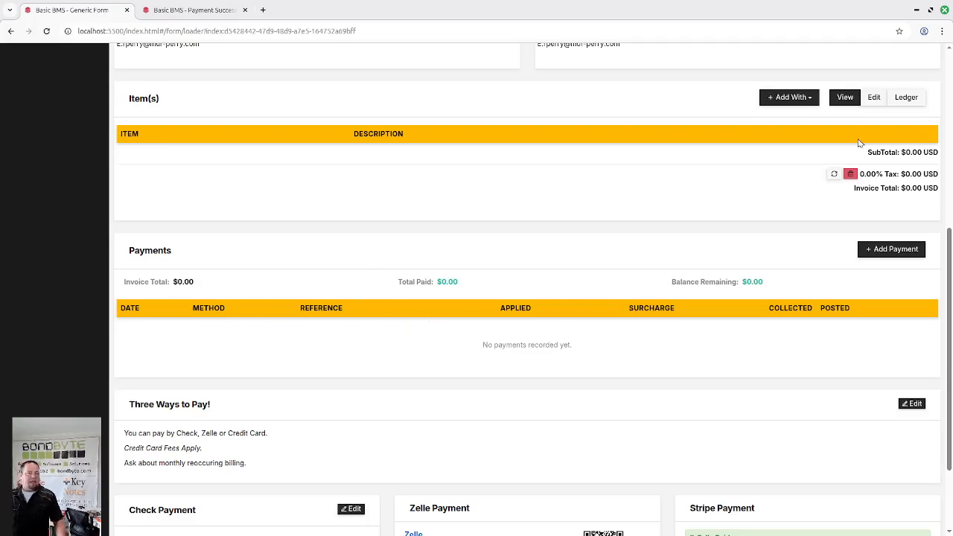
- Start a basic invoice item named "Lenovo Laptop" with the description "Lenovo Yoga"
click(790, 102)
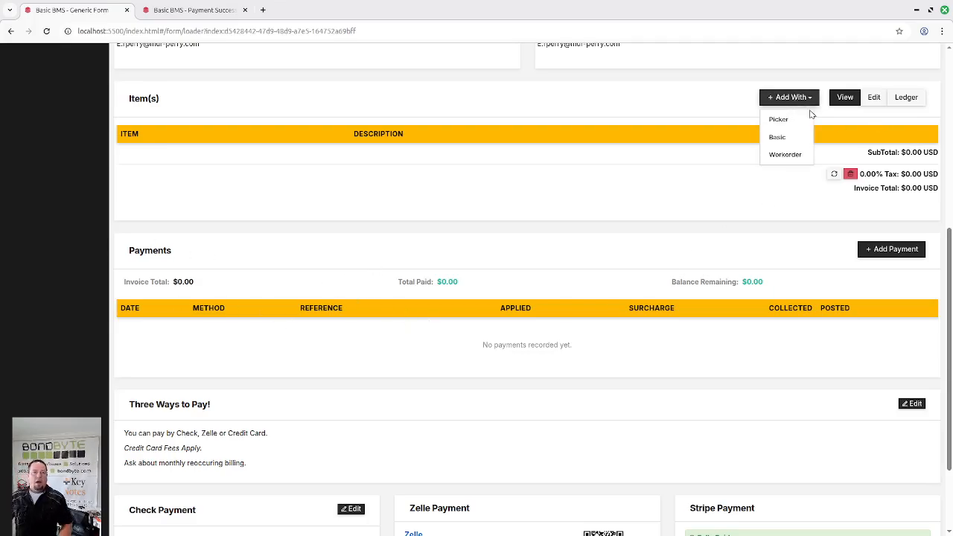
click(779, 137)
click(163, 161)
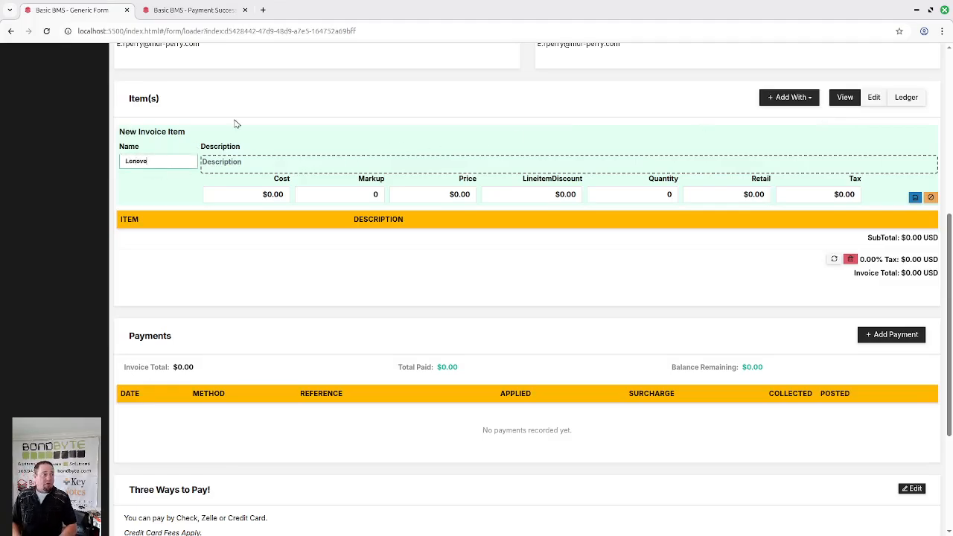
text(Lenovo Laptop)
key(Tab)
text(Len)
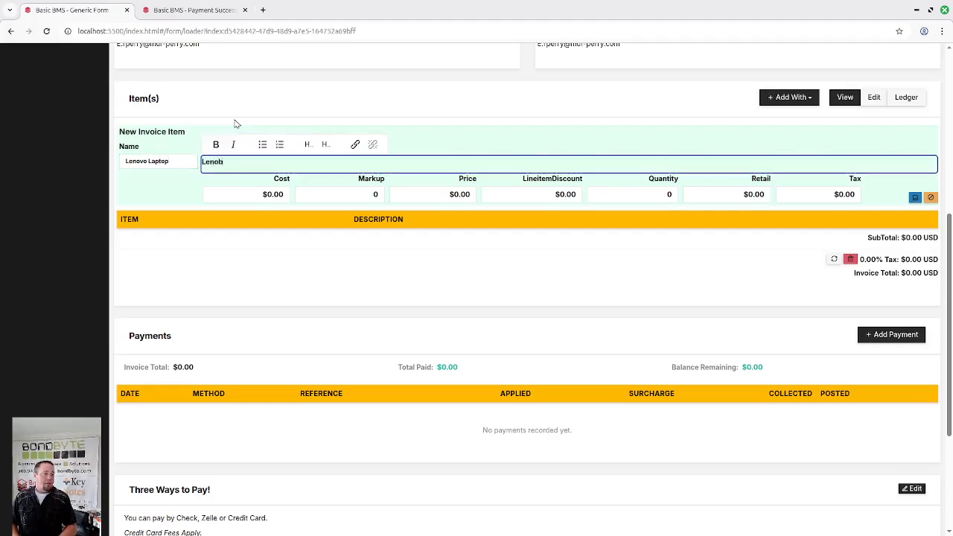
text(ovo Yoga)
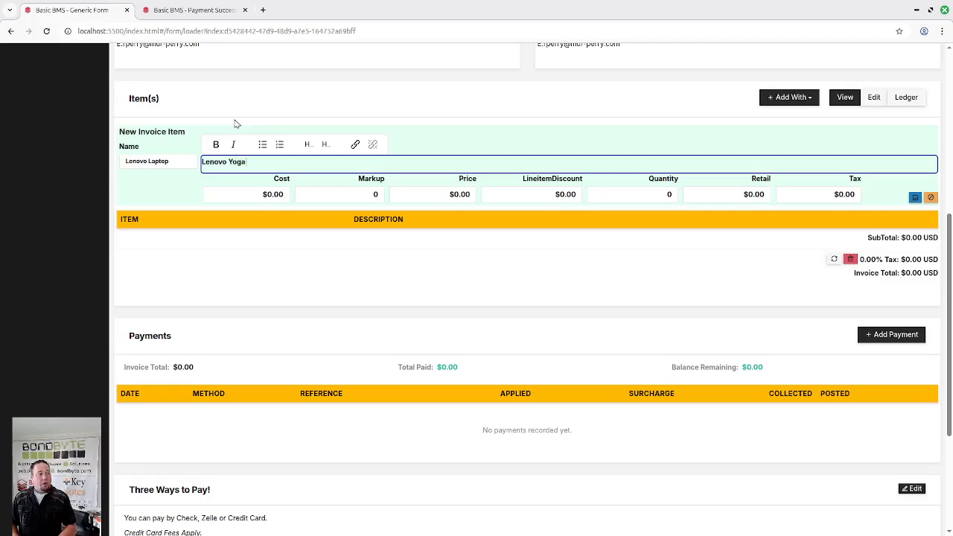
- Set the new item's price to $500 and quantity to 1, and save the item
key(Tab)
key(Tab)
key(Tab)
text(500)
key(Tab)
key(Tab)
text(1)
key(Tab)
key(Tab)
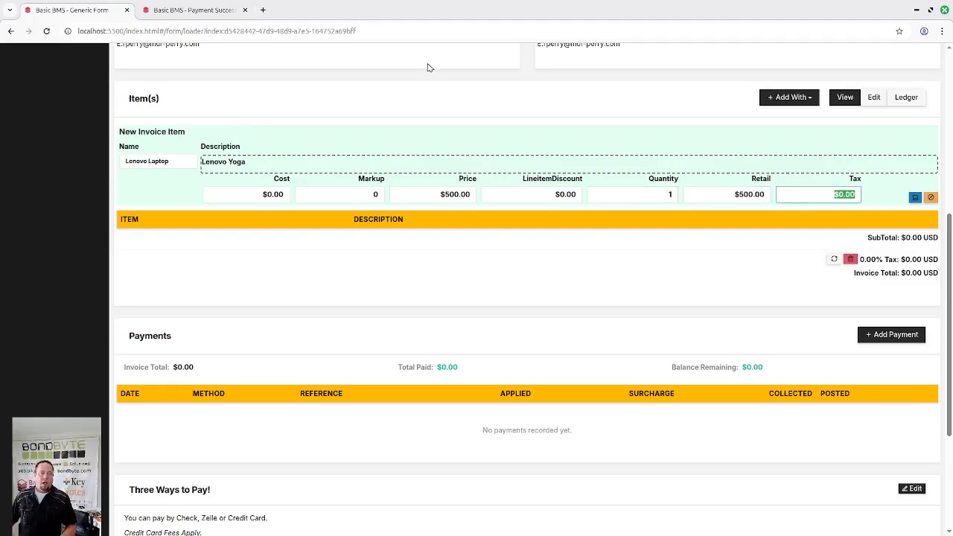
click(914, 196)
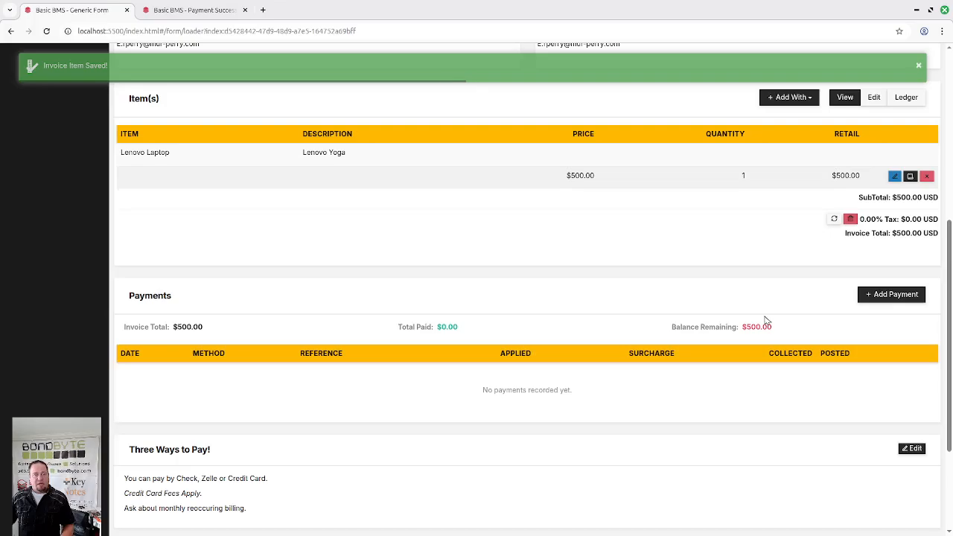
- Check the invoice total and close the leftover Payment Success page
drag(847, 233, 902, 233)
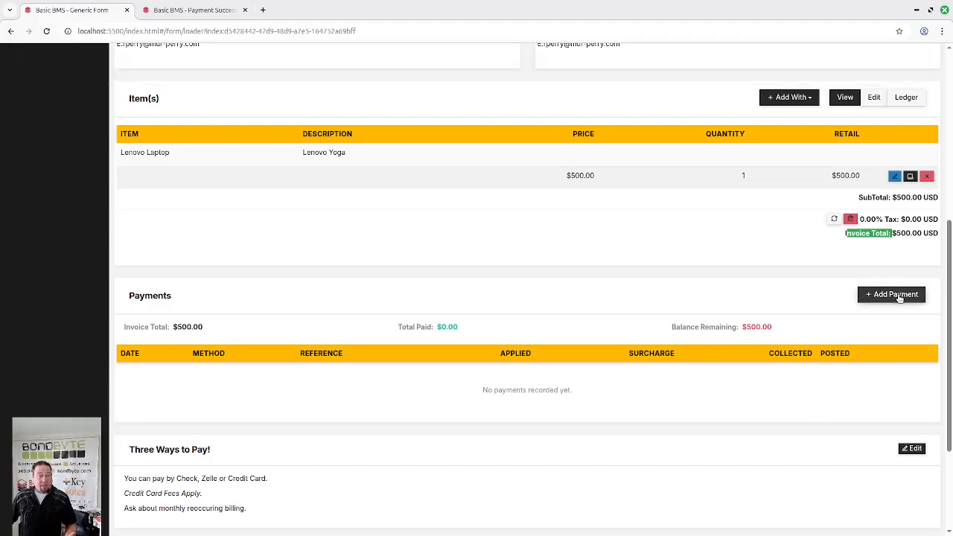
scroll(890, 297, down, 1)
scroll(893, 300, down, 2)
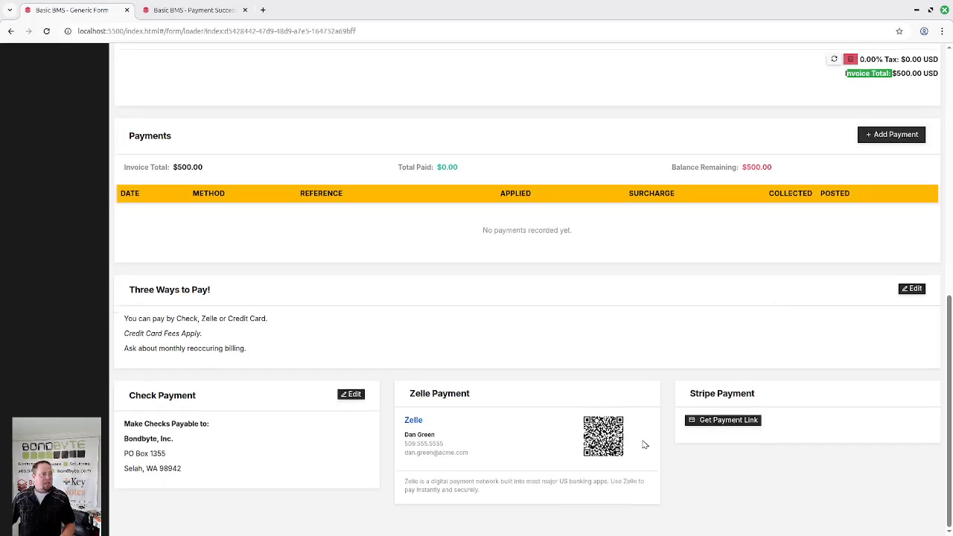
click(244, 9)
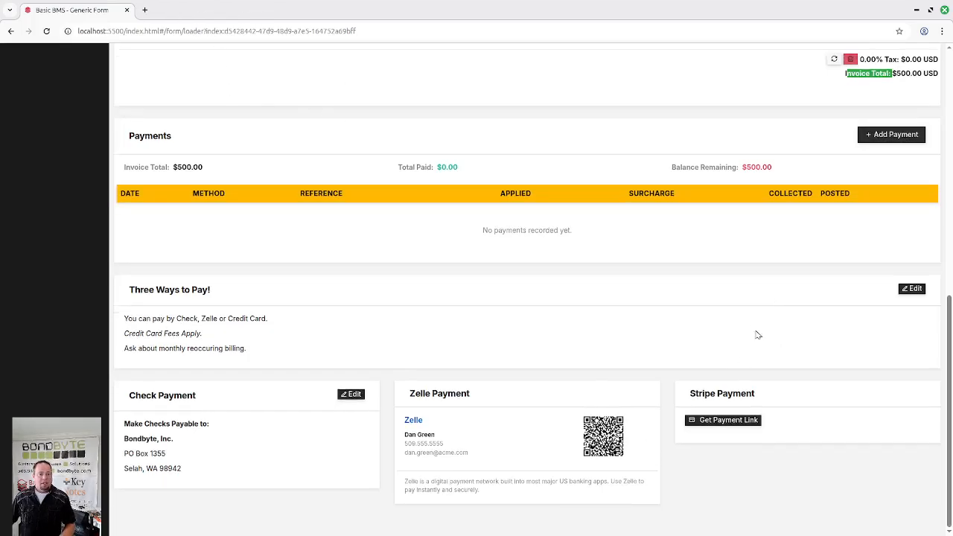
- Create a Stripe payment link for a partial amount of $250 on the invoice
click(709, 421)
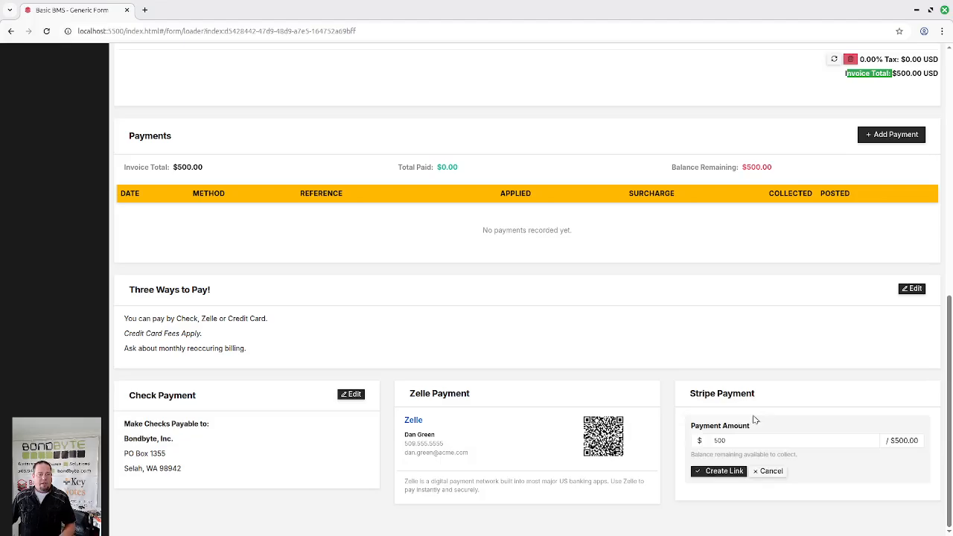
text(250)
key(Tab)
click(723, 471)
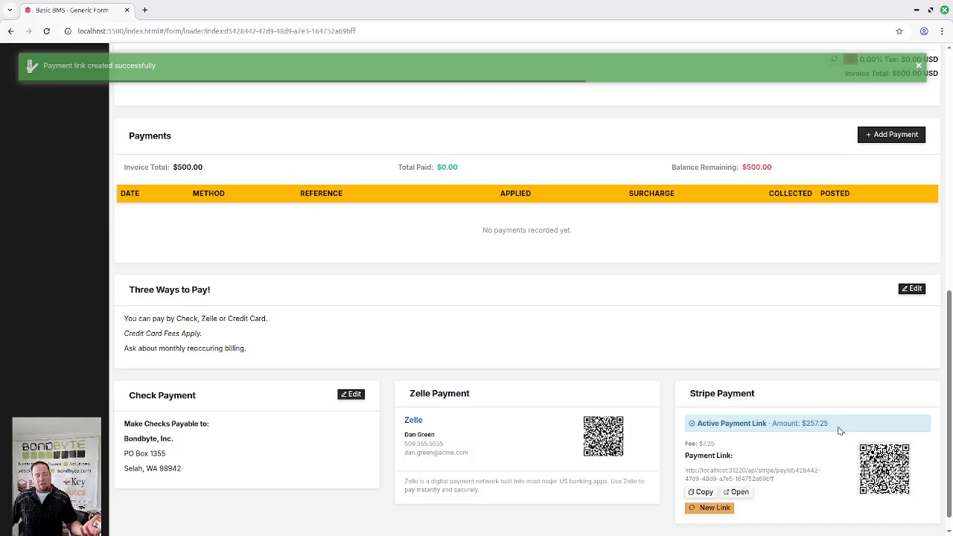
- Check the payment link's fee and amount, and open its Stripe checkout page
double_click(700, 443)
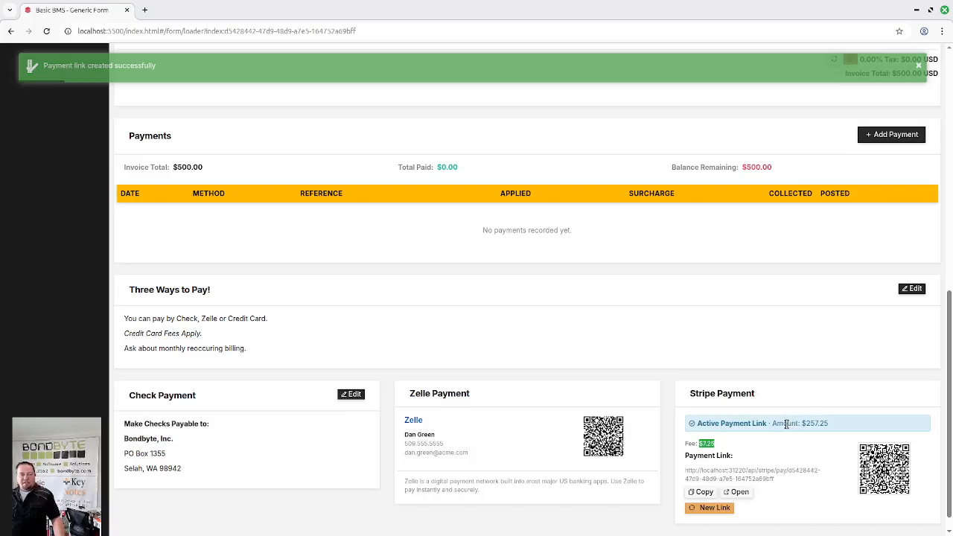
drag(772, 423, 847, 424)
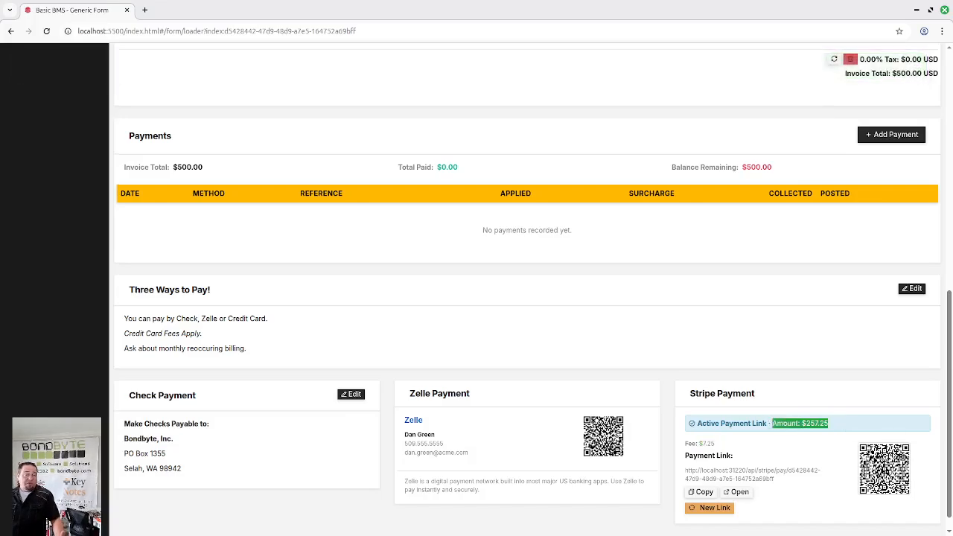
click(738, 492)
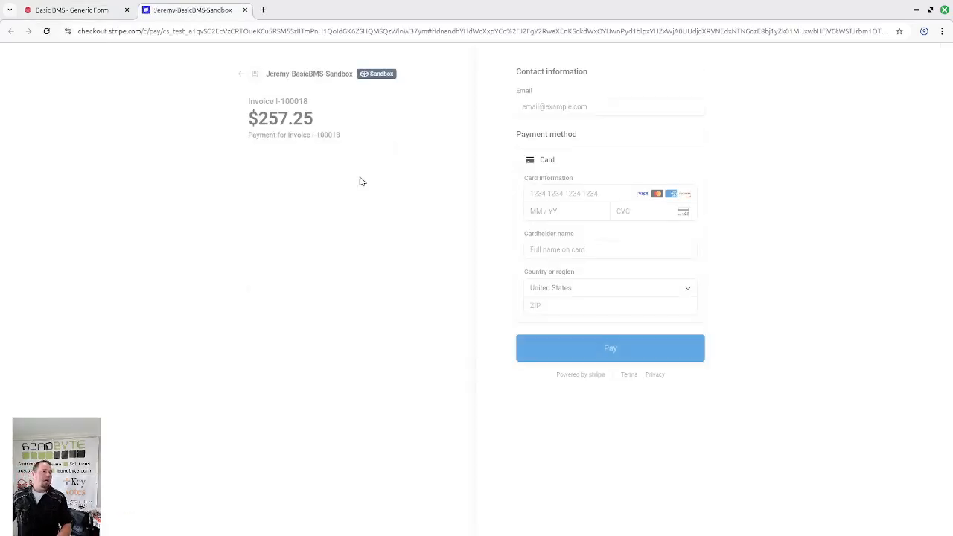
- Fill in the checkout with the saved contact e-mail, card details, cardholder name and ZIP code, and submit the payment
click(533, 102)
click(602, 131)
click(547, 193)
click(655, 223)
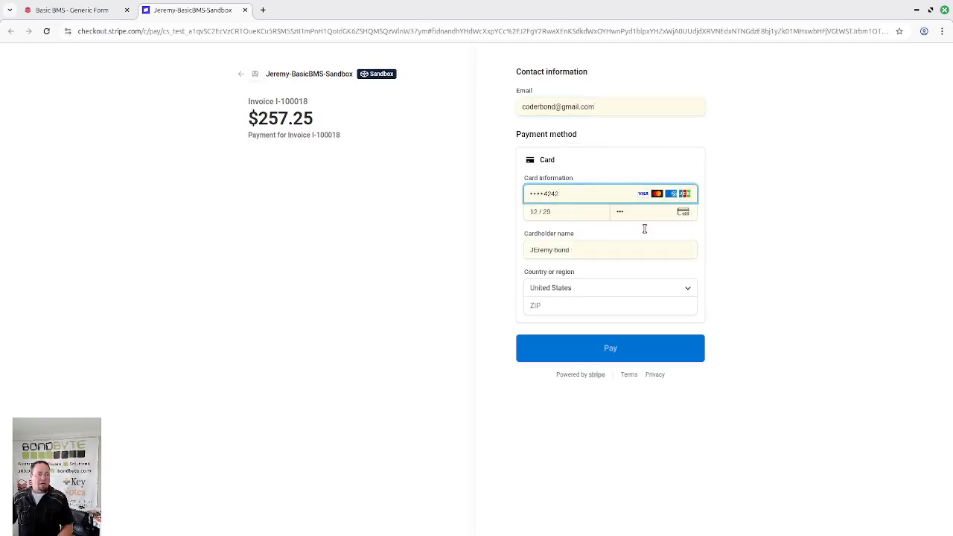
click(554, 307)
click(588, 330)
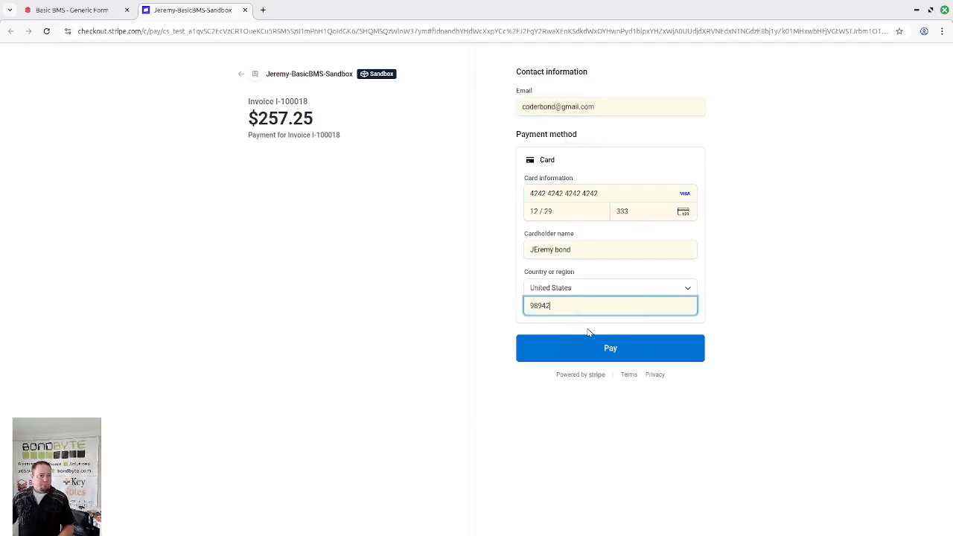
click(565, 352)
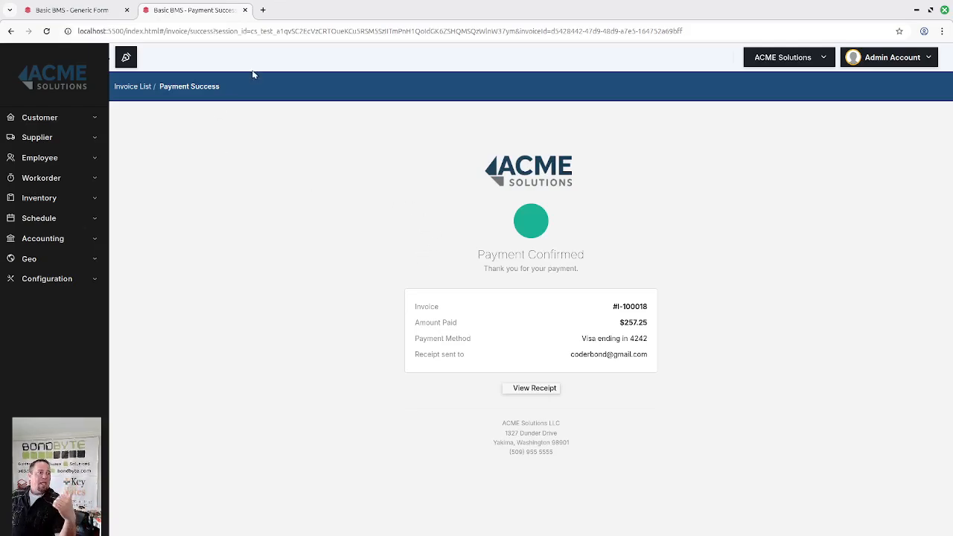
- Close the payment confirmation page and reload the invoice to check its recorded payments
click(245, 10)
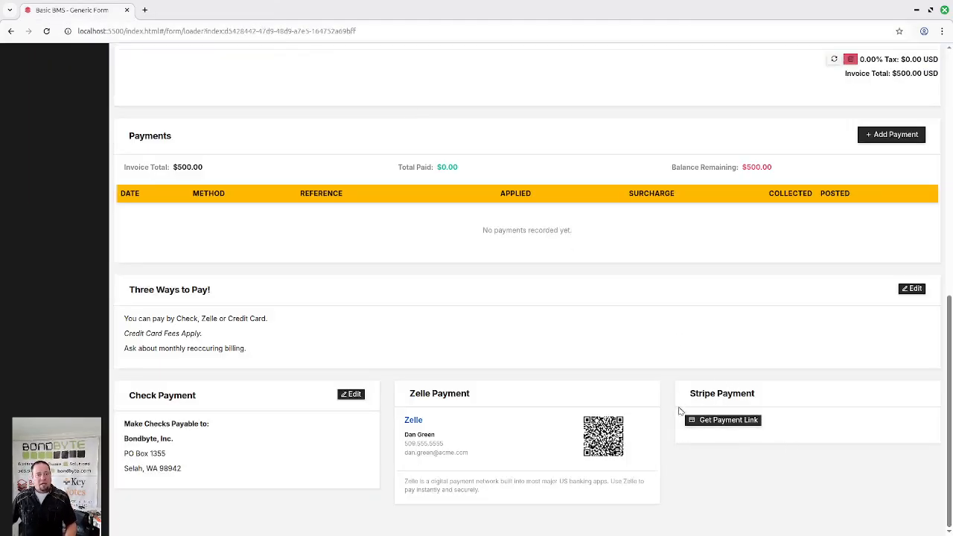
scroll(559, 311, up, 2)
scroll(562, 319, down, 2)
scroll(570, 326, up, 2)
key(F5)
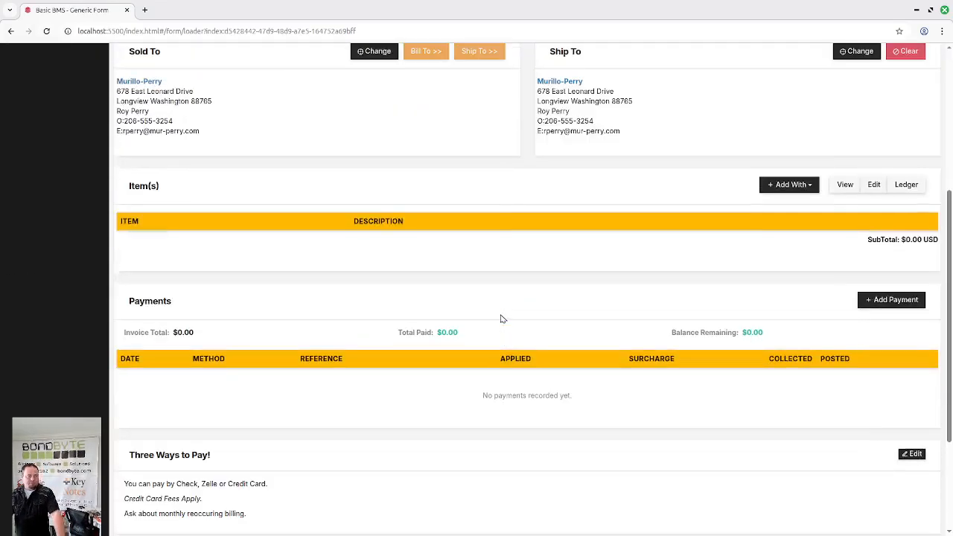
scroll(500, 319, down, 2)
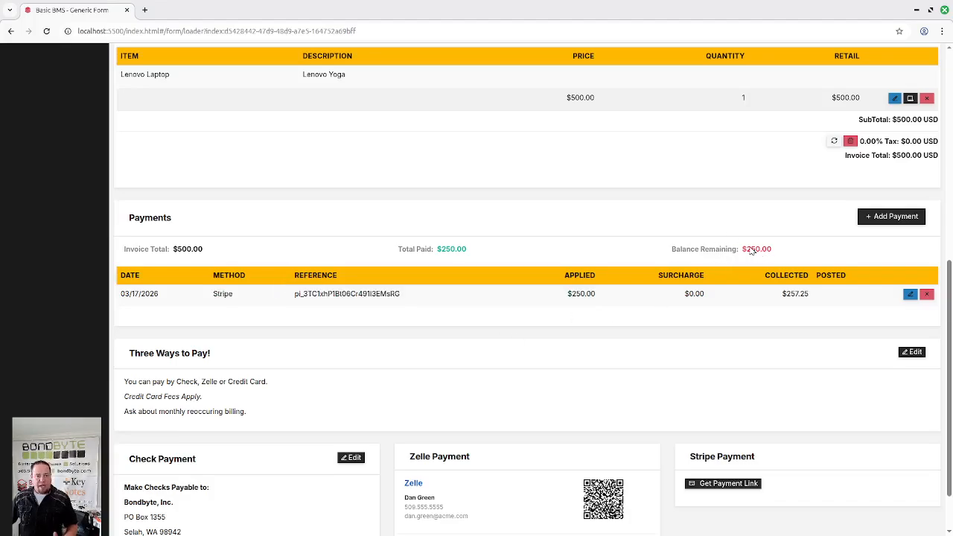
- Create another Stripe payment link on the invoice for an amount of $125
scroll(770, 324, down, 1)
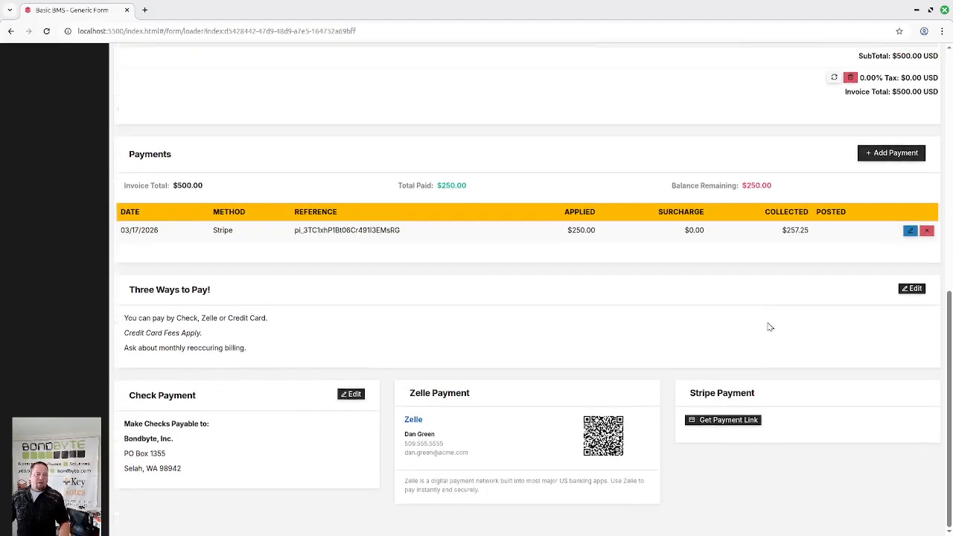
click(705, 421)
click(751, 441)
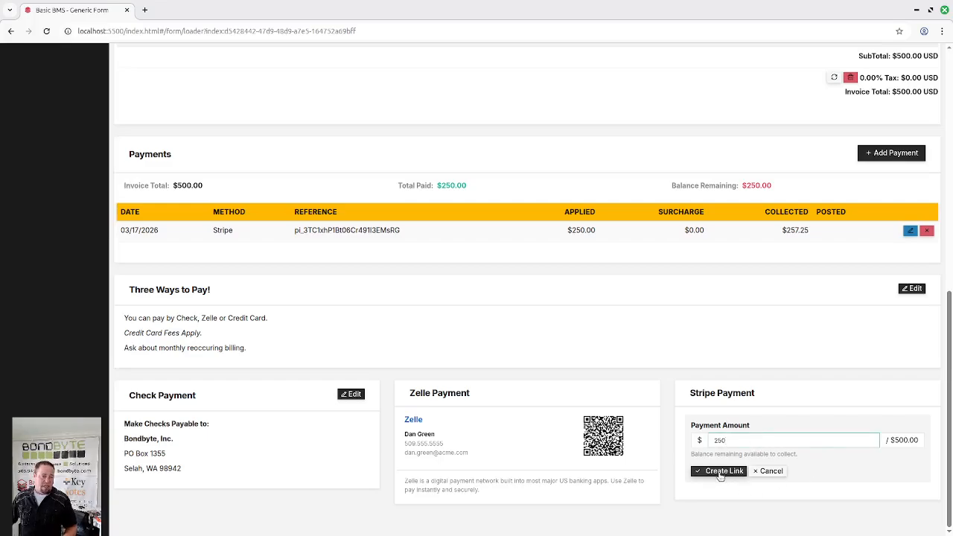
drag(730, 440, 686, 444)
text(1)
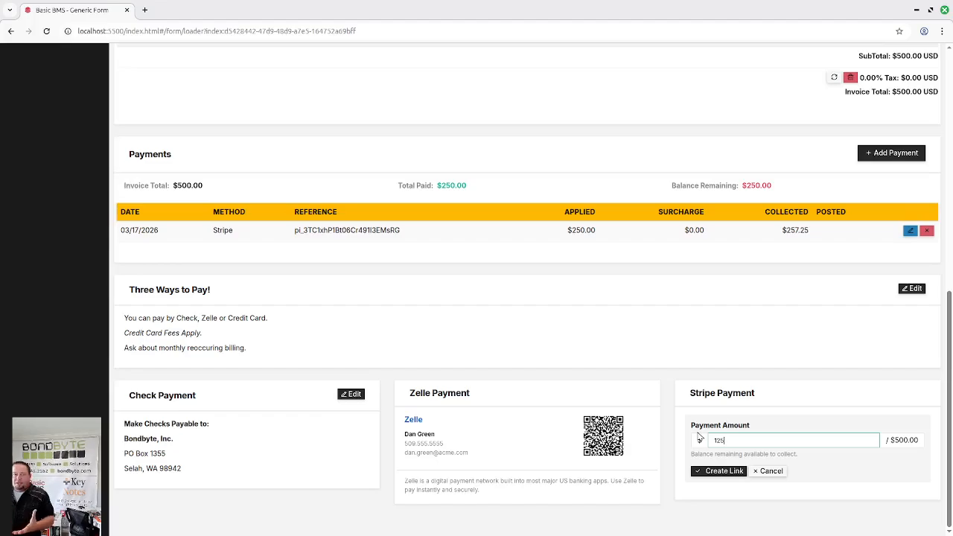
click(726, 476)
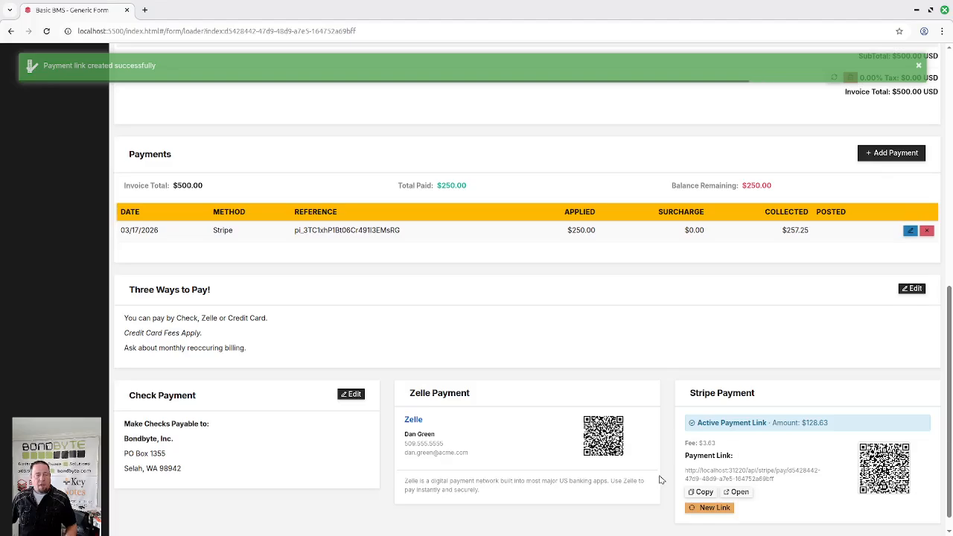
- Examine the items, payments and payment options in the invoice's print preview, and cancel printing
right_click(568, 321)
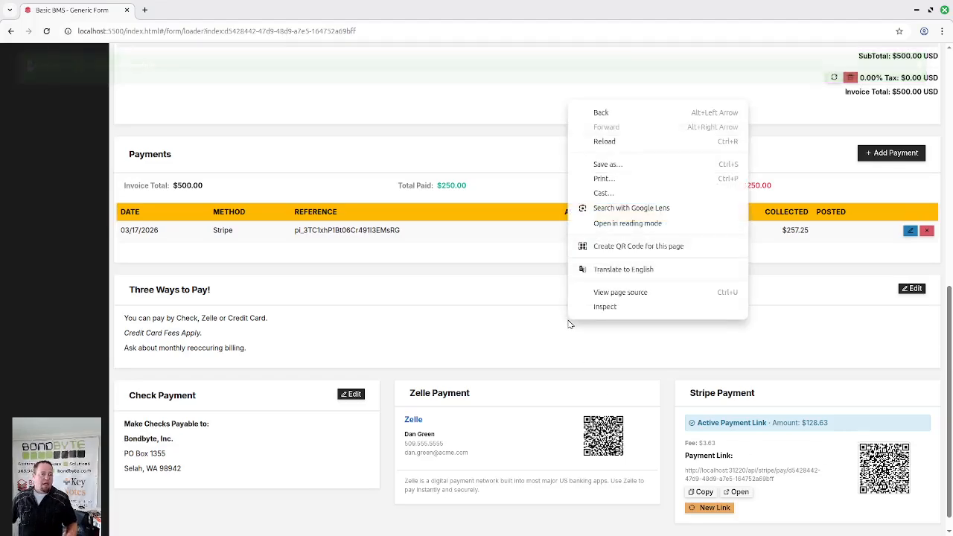
click(604, 179)
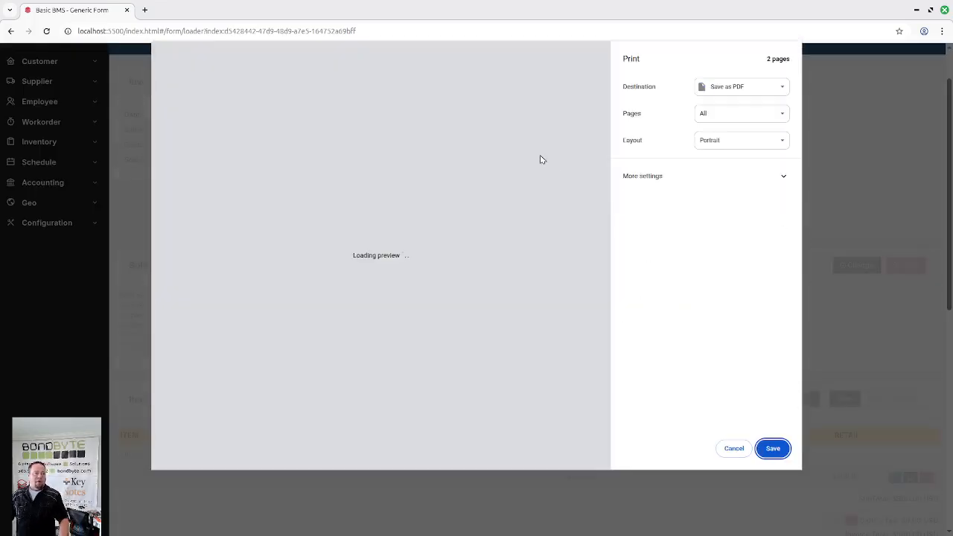
drag(273, 262, 340, 259)
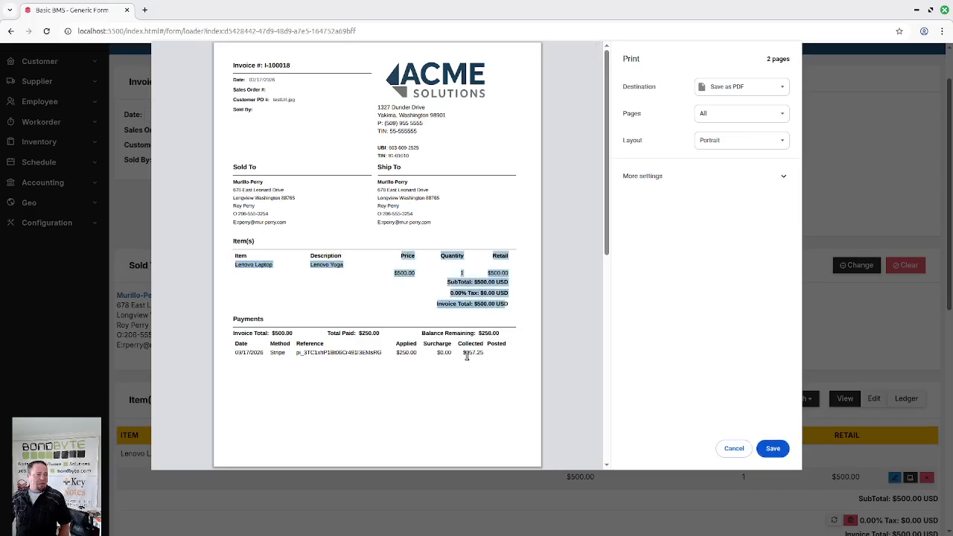
click(489, 363)
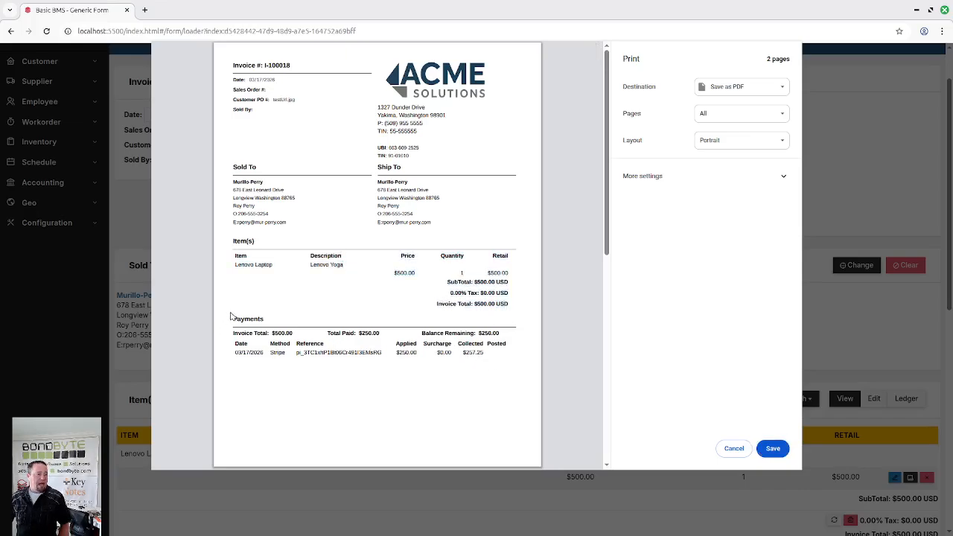
drag(237, 322, 504, 366)
scroll(503, 365, down, 4)
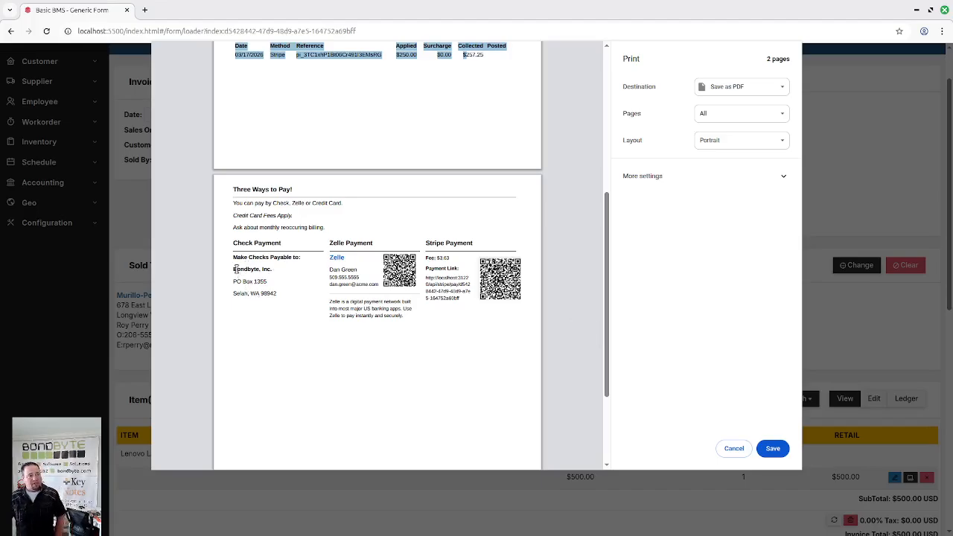
drag(236, 270, 273, 297)
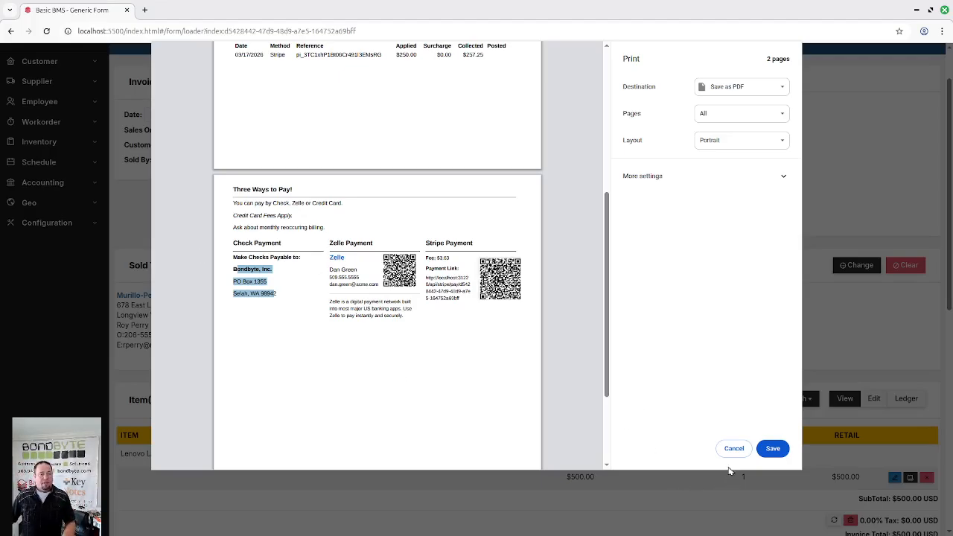
click(733, 448)
scroll(610, 409, down, 6)
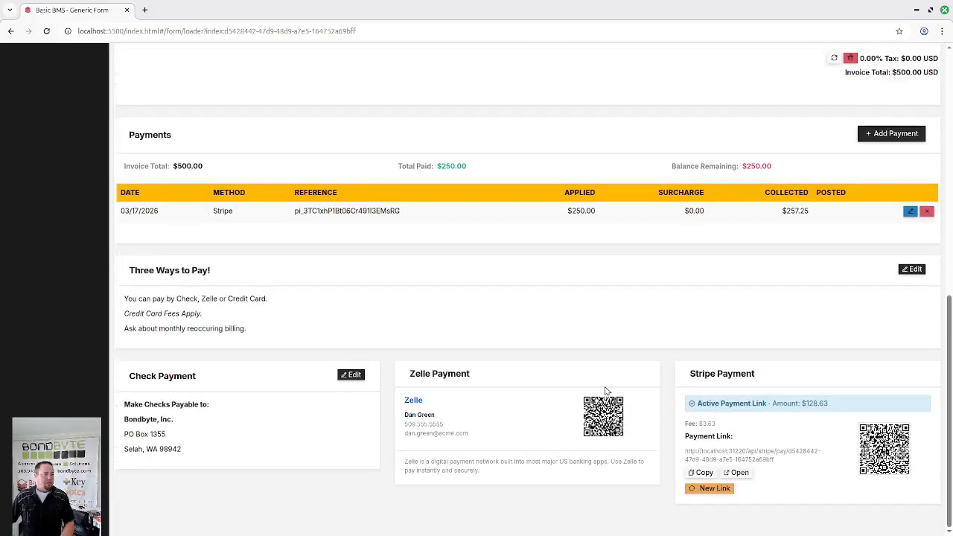
- Start a new check payment on the invoice with reference CHK102 and an applied amount of 125
scroll(607, 392, up, 1)
click(882, 192)
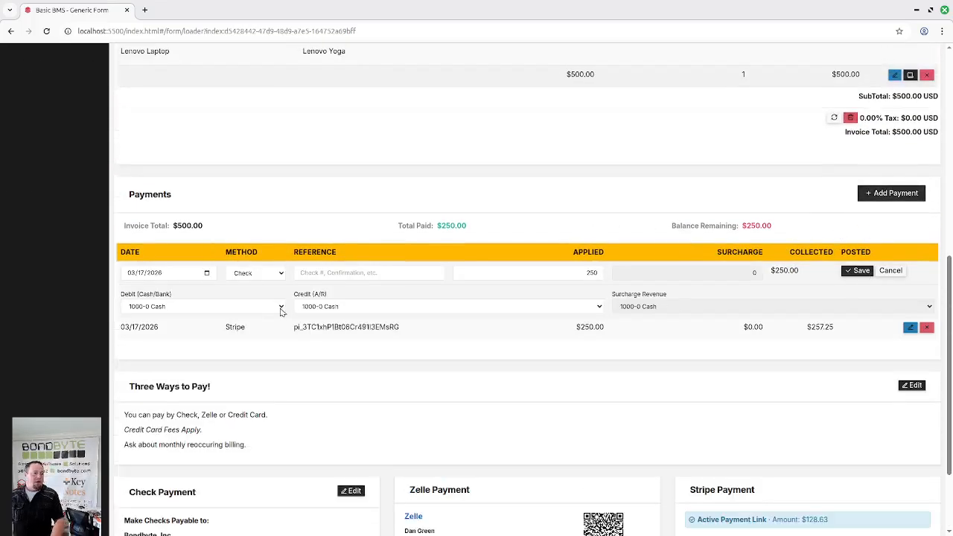
click(337, 275)
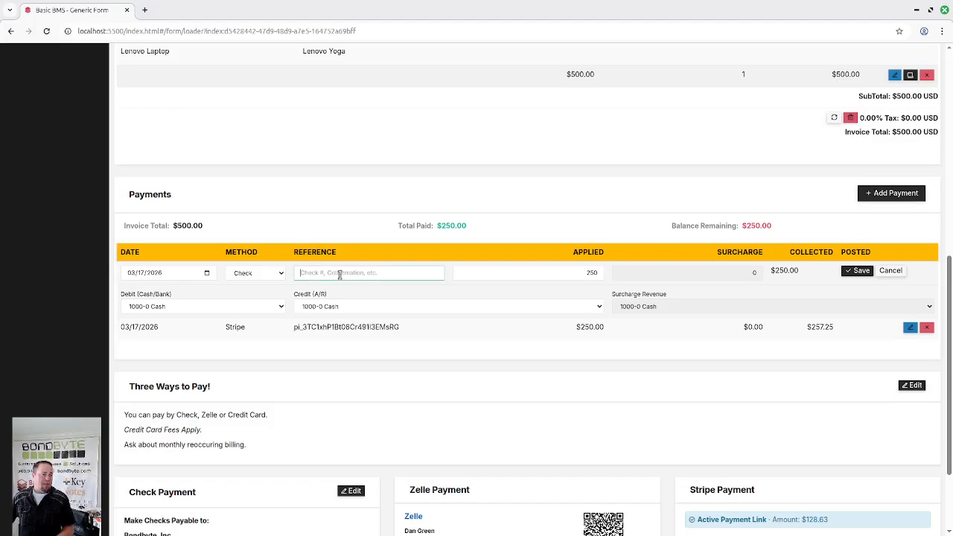
text(CHK102)
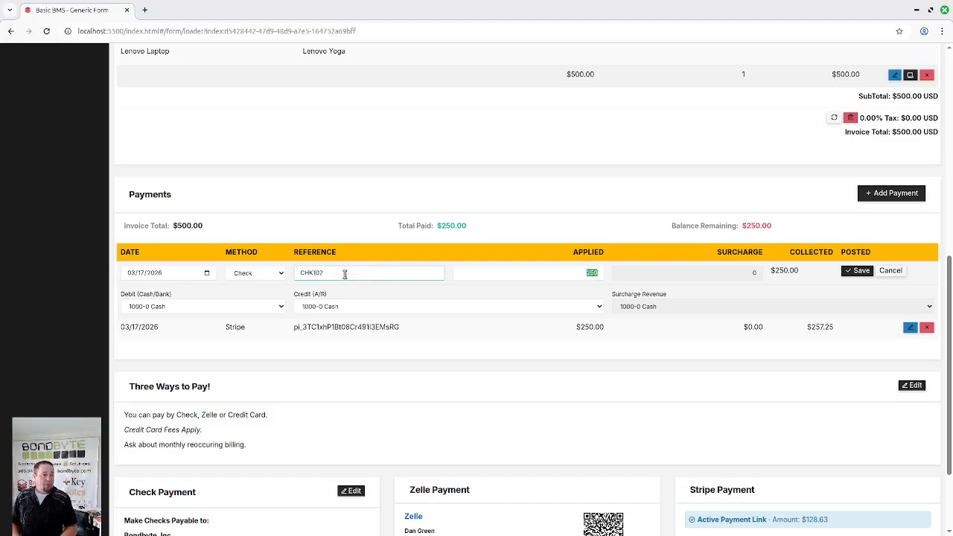
key(Tab)
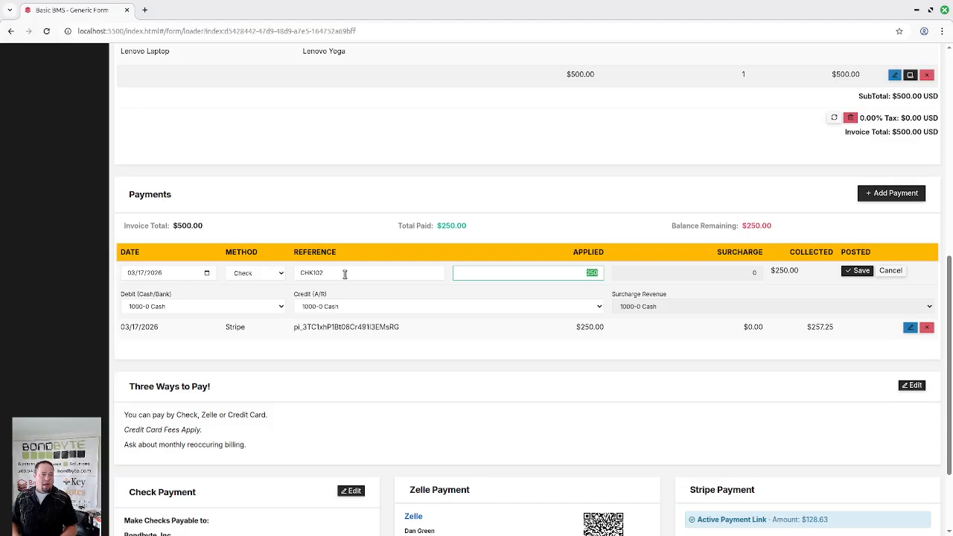
text(125)
key(Tab)
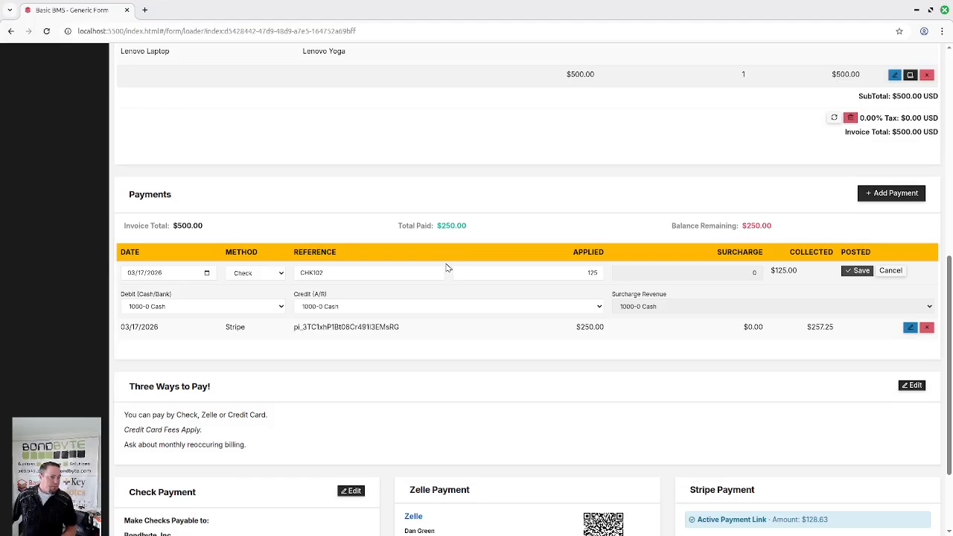
- Keep 1000-0 Cash as the debit account, save the check payment, and review the invoice's remaining balance
click(173, 306)
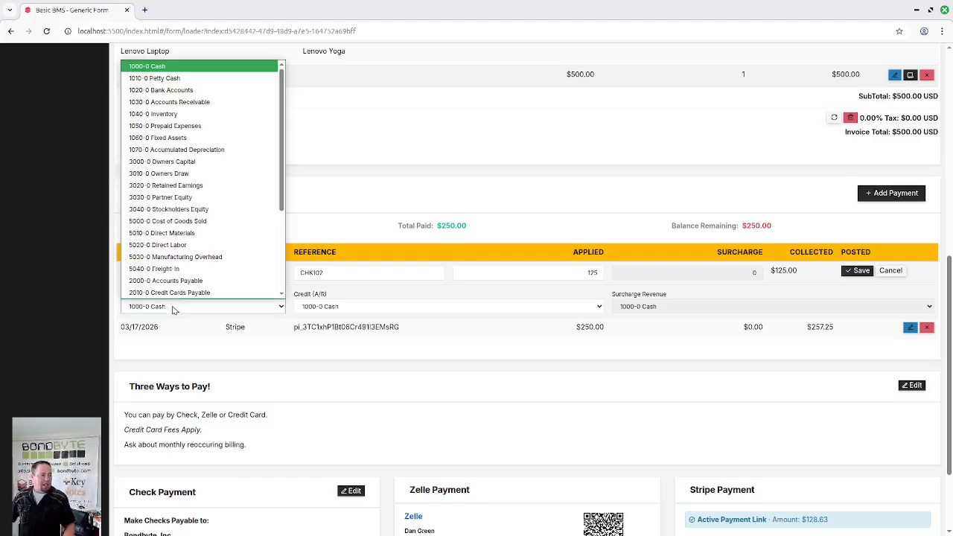
click(173, 307)
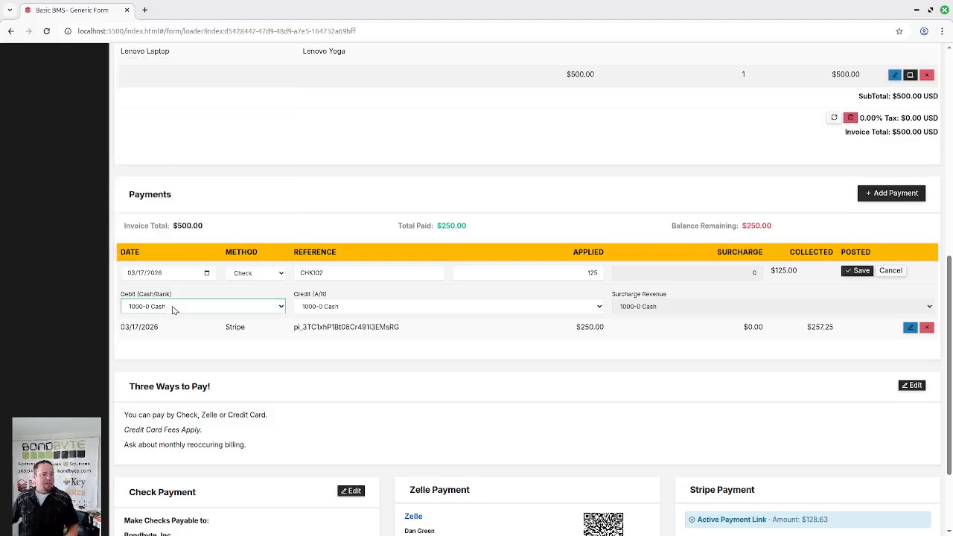
click(859, 271)
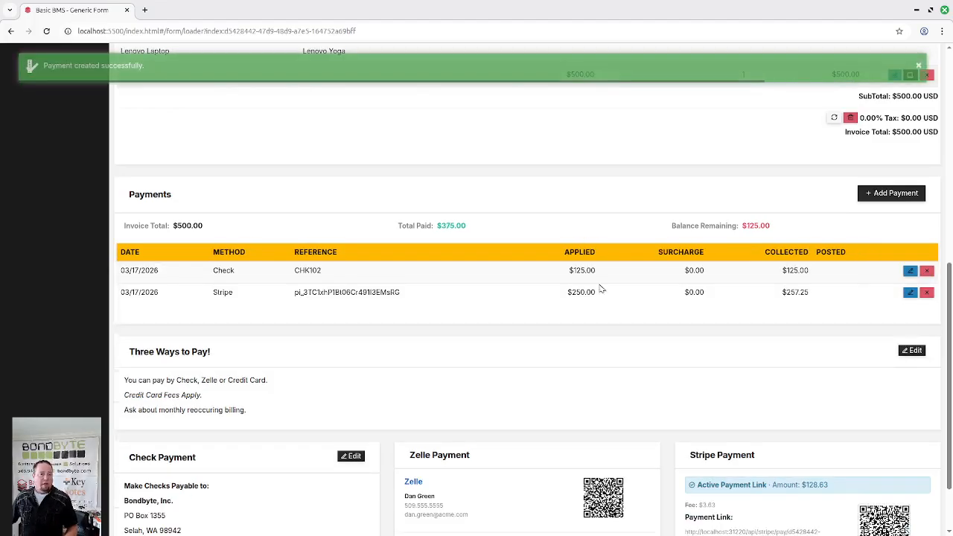
drag(781, 232, 741, 226)
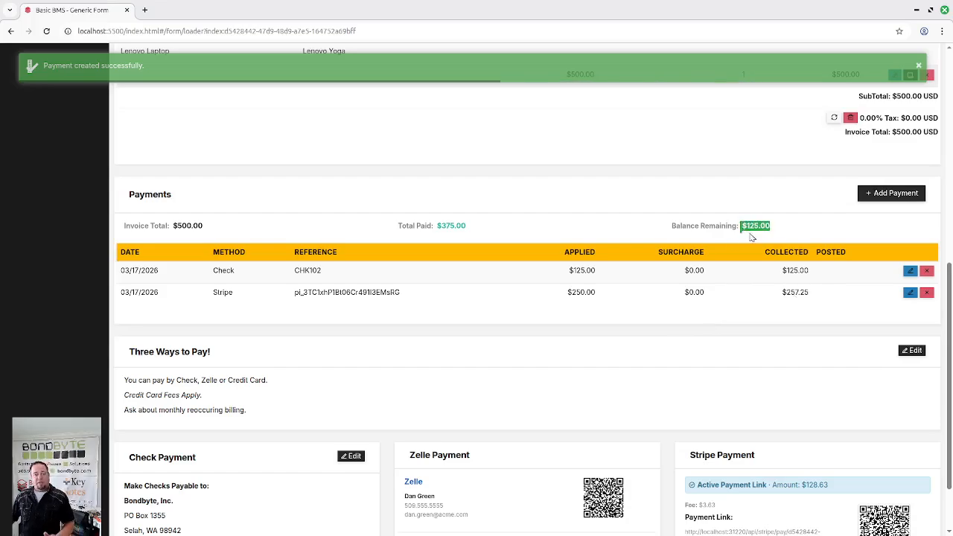
scroll(811, 412, down, 1)
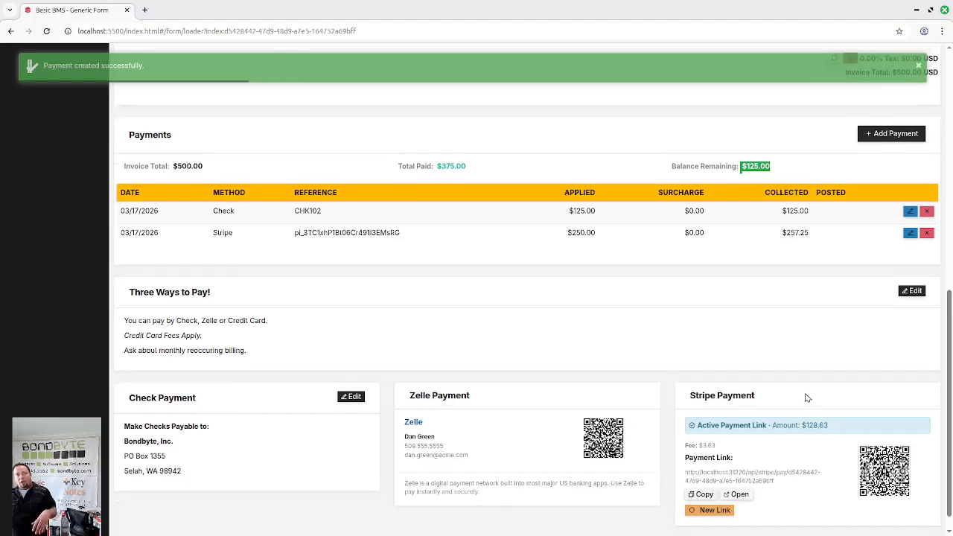